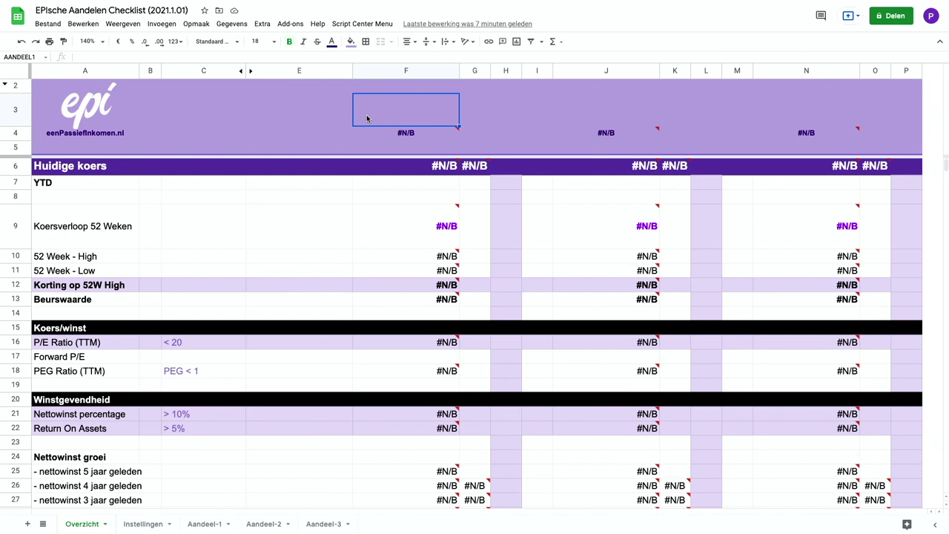
- Enter the ticker AAPL as the first stock in cell F3 of the Overzicht sheet
text(AAPL)
key(Return)
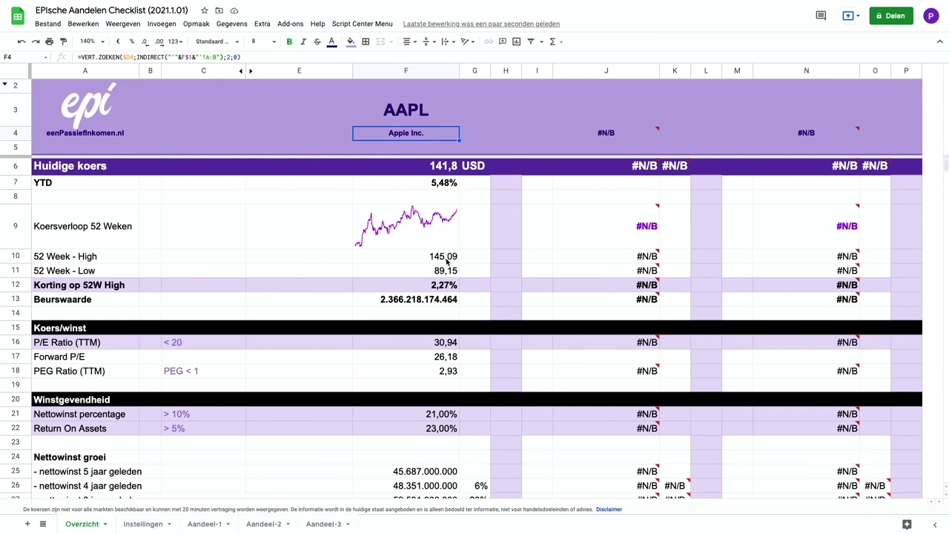
- Examine the AAPL figures from valuation, profit, revenue and cash flow through debt, dividend, outstanding shares and analyst expectation
scroll(447, 260, down, 1)
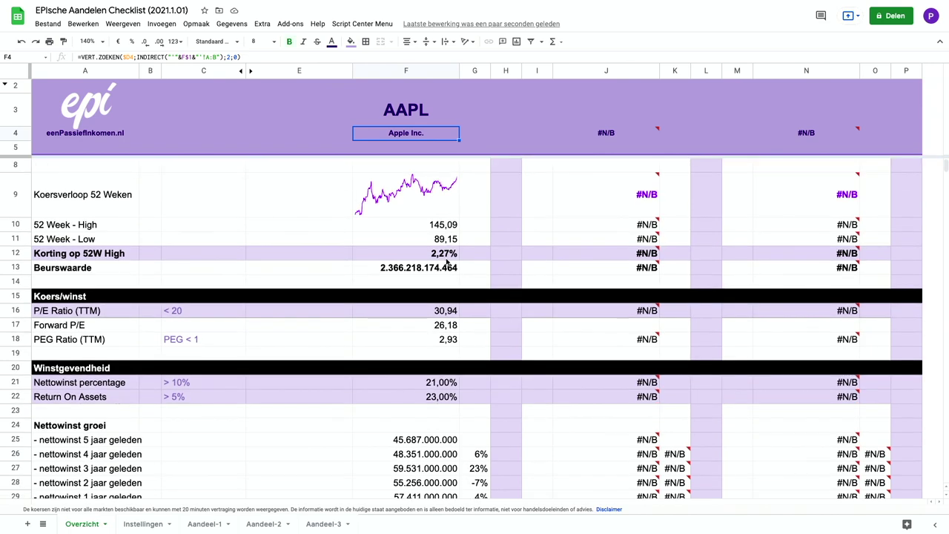
scroll(447, 260, down, 2)
scroll(447, 260, down, 3)
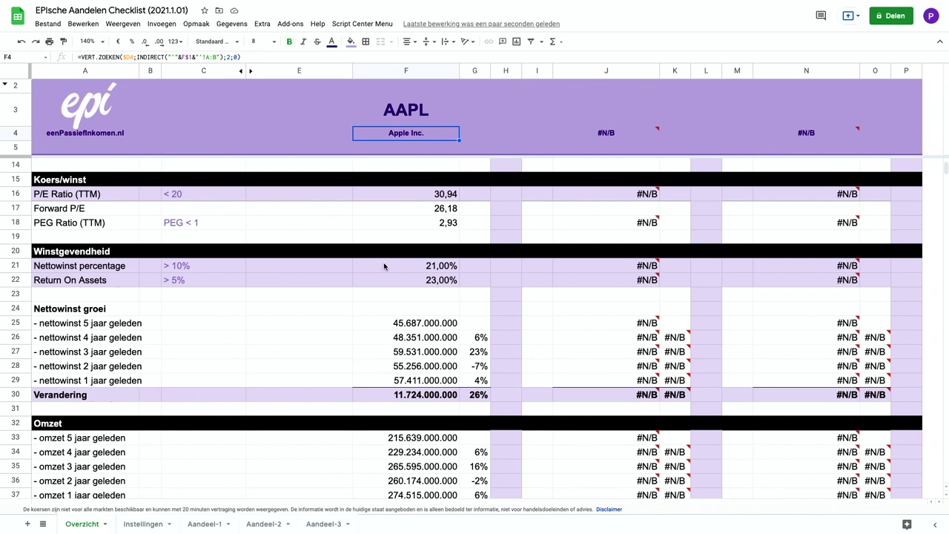
scroll(449, 263, down, 1)
scroll(449, 261, down, 2)
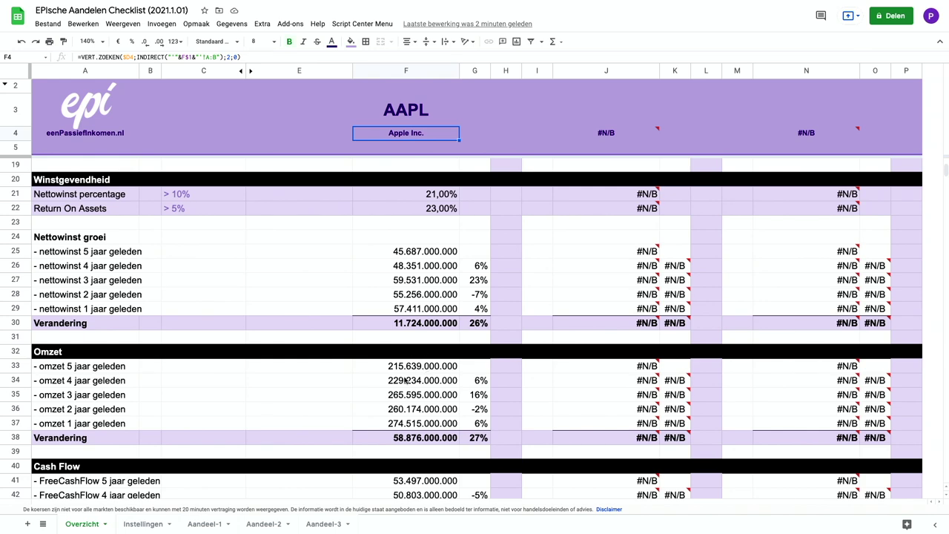
scroll(405, 379, down, 5)
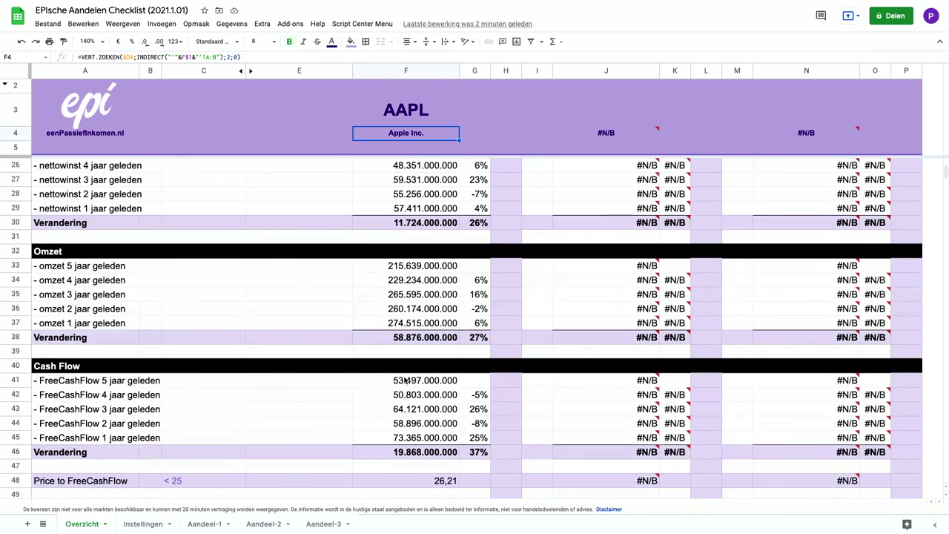
scroll(404, 380, down, 2)
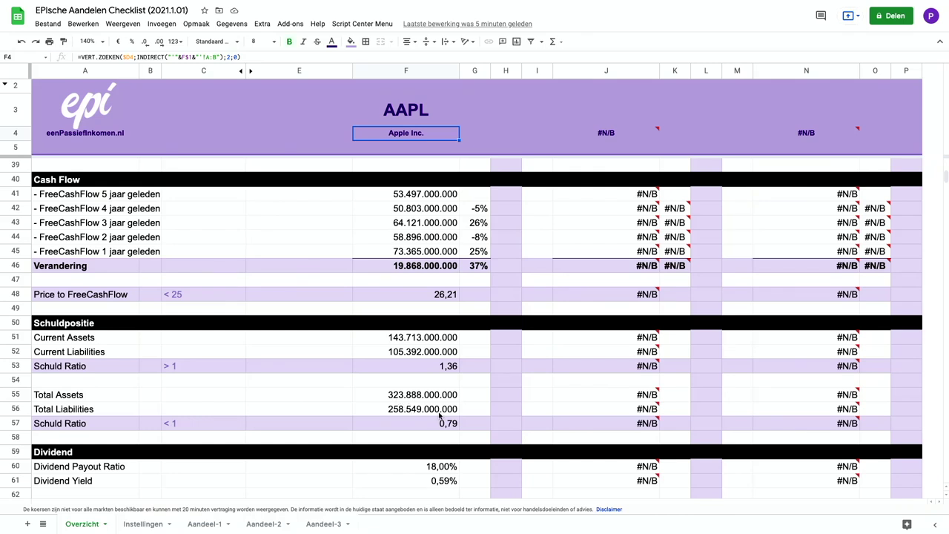
scroll(439, 416, down, 6)
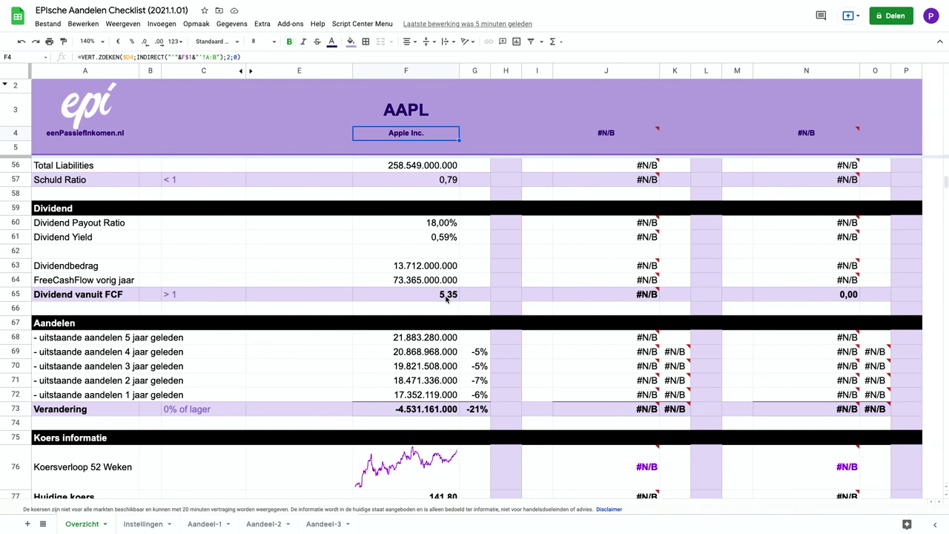
scroll(446, 297, down, 2)
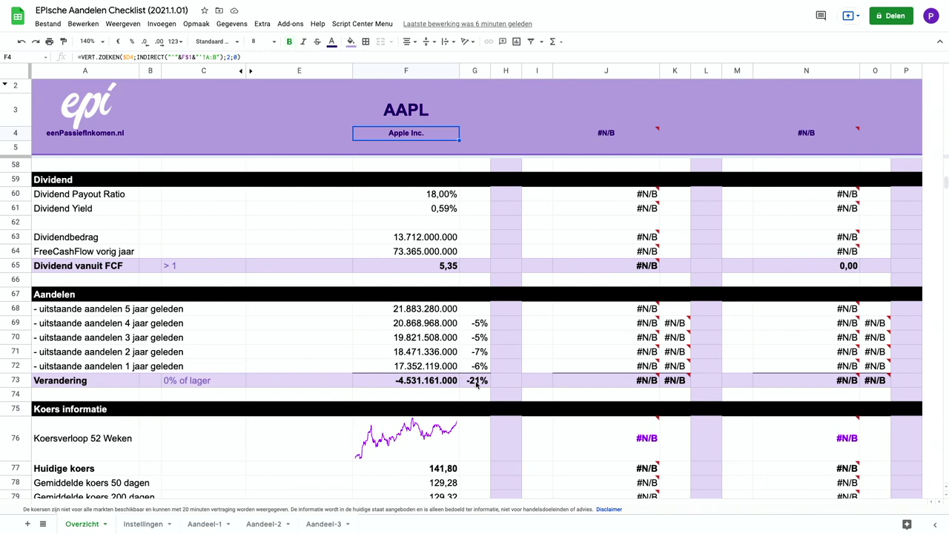
scroll(475, 382, down, 3)
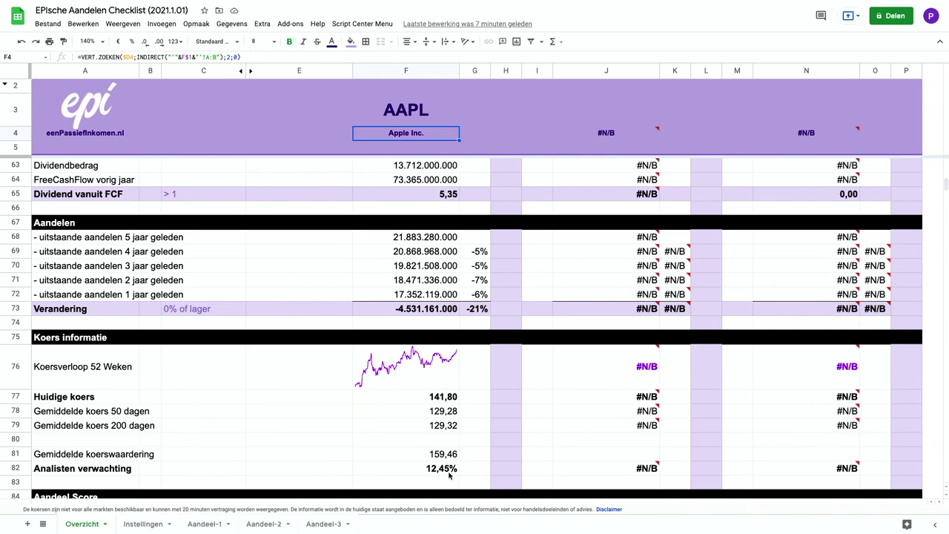
- Review the AAPL results in the Aandeel Score section, checking the Analisten verwachting row and the Groei Omzet 5Y criterion
scroll(449, 476, down, 5)
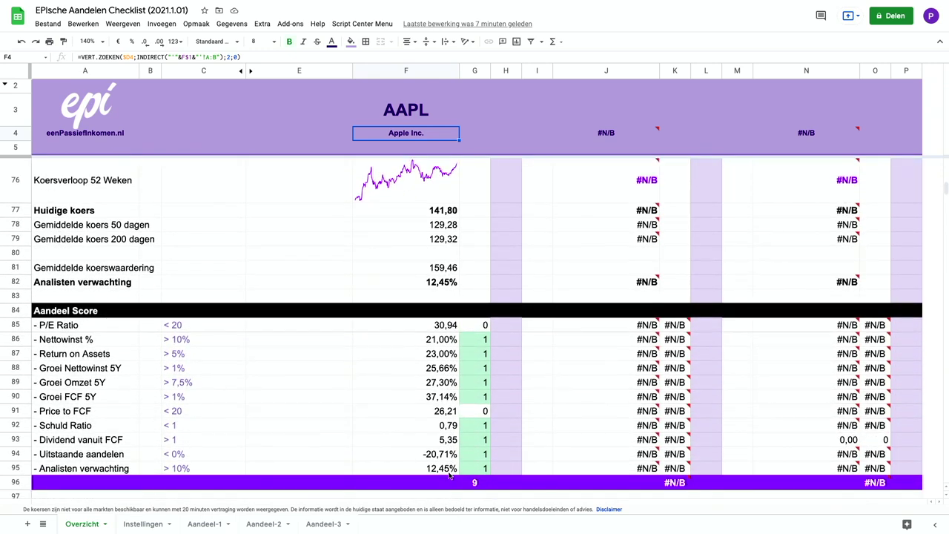
scroll(449, 476, down, 1)
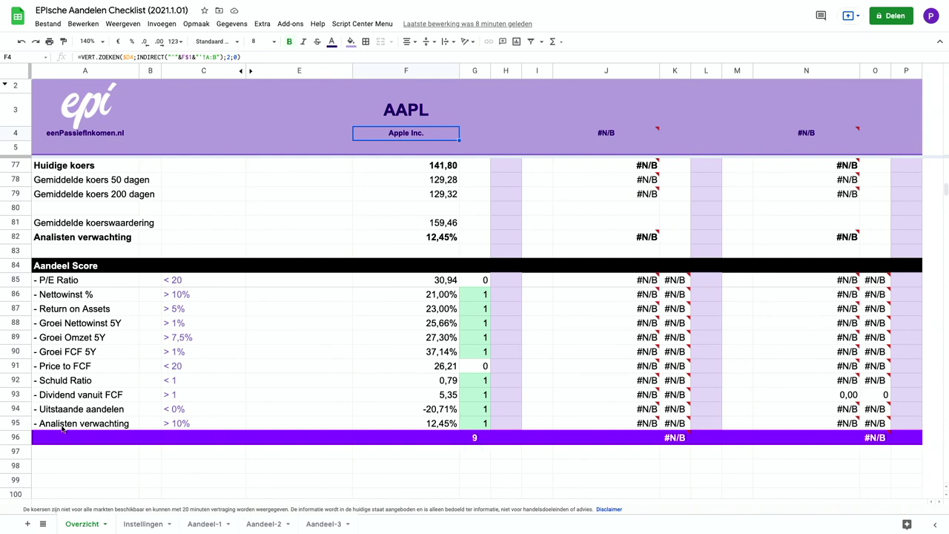
click(15, 423)
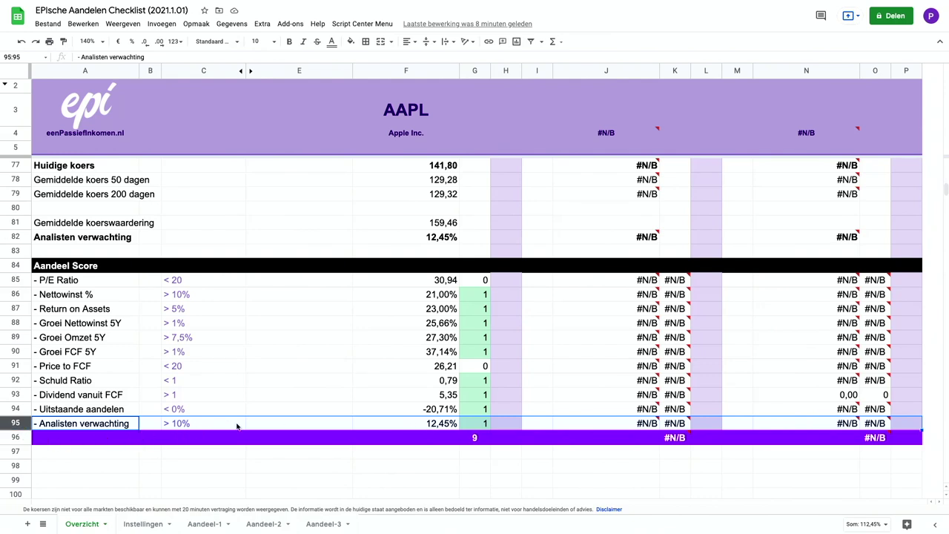
click(410, 428)
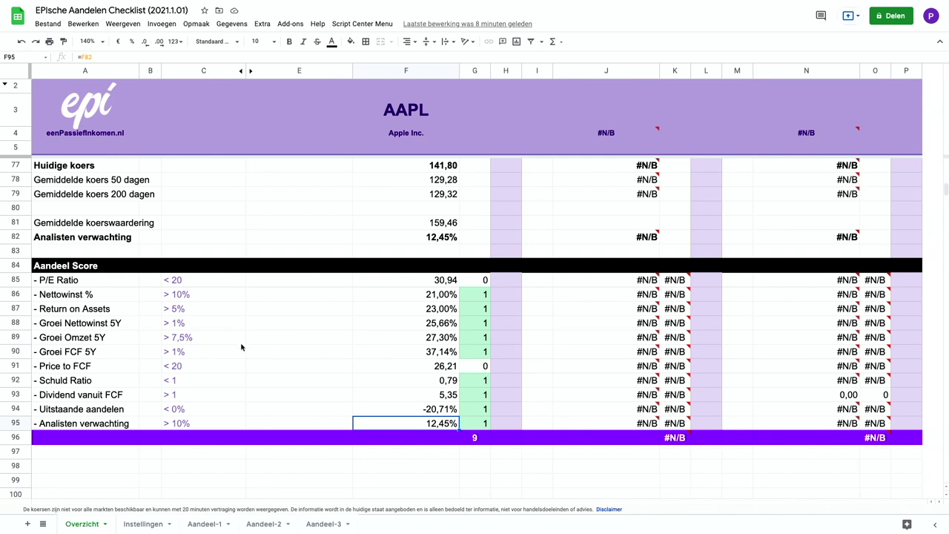
click(212, 341)
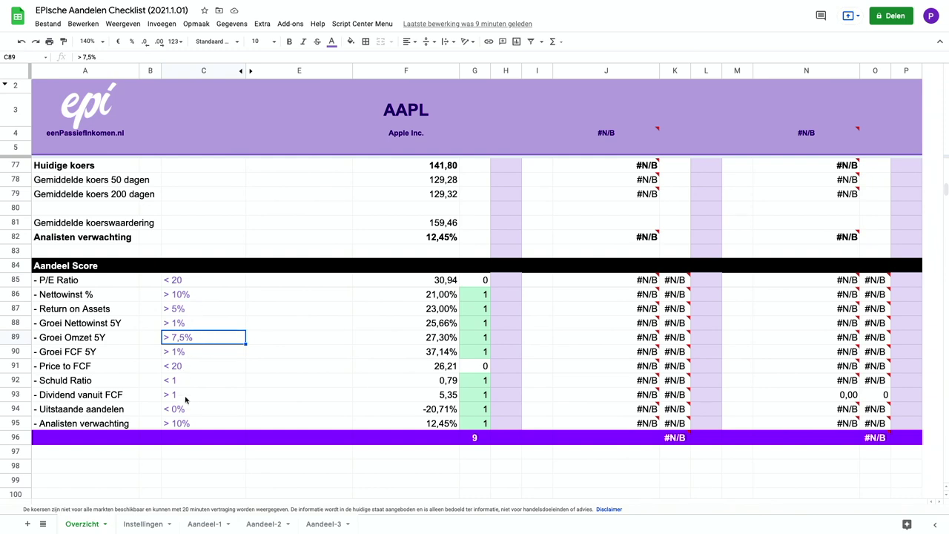
- Enter the ticker MSFT as the second stock in cell J3
click(581, 109)
text(MSFT)
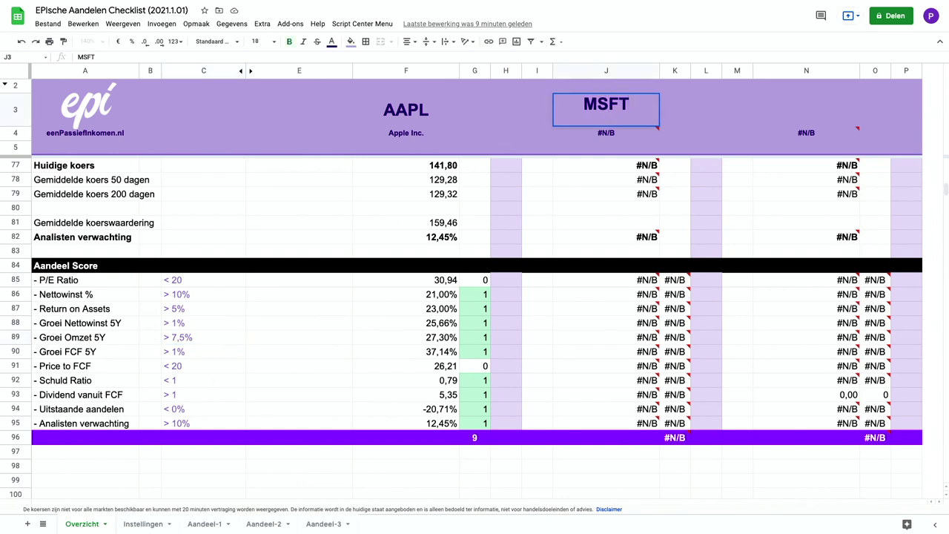
key(Return)
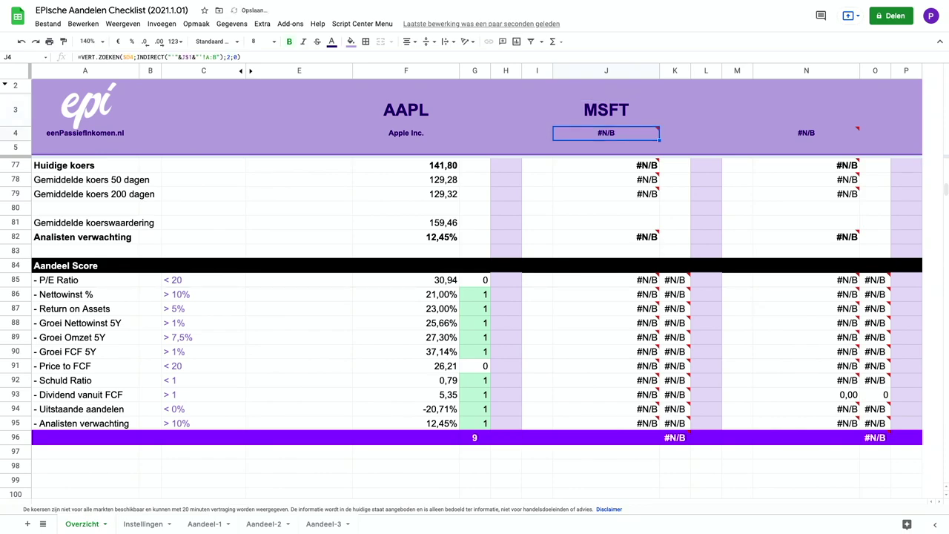
- Compare the MSFT figures with AAPL section by section, from the current price down to the Aandeel Score
scroll(604, 228, up, 20)
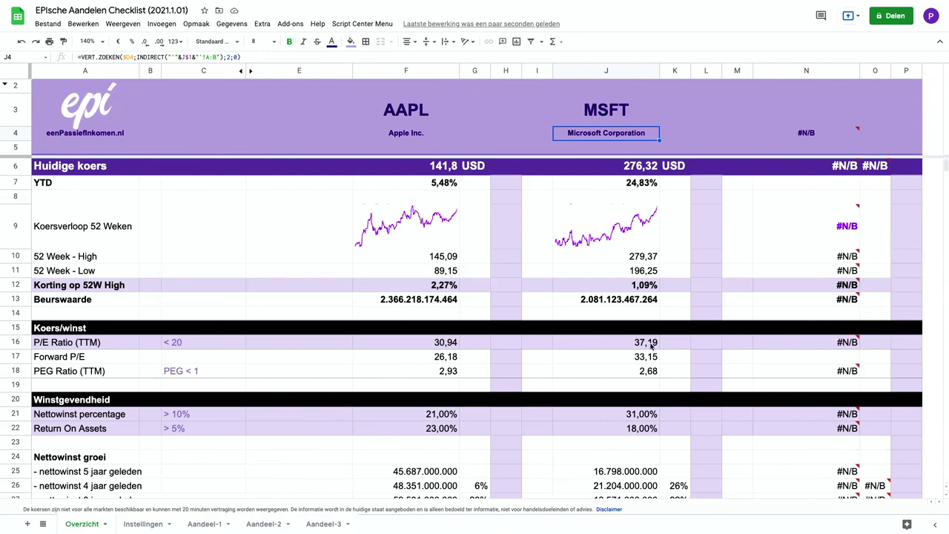
scroll(651, 346, down, 1)
scroll(651, 345, down, 1)
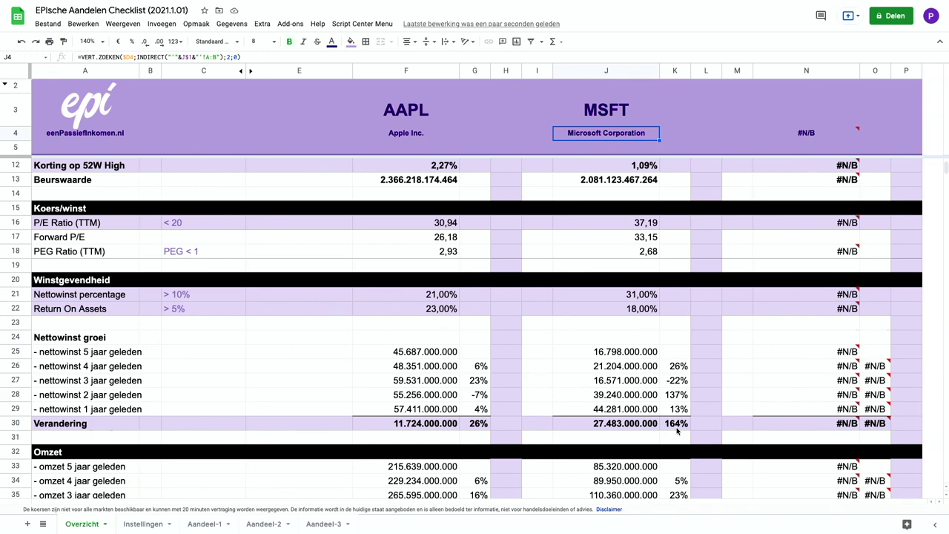
scroll(677, 430, down, 4)
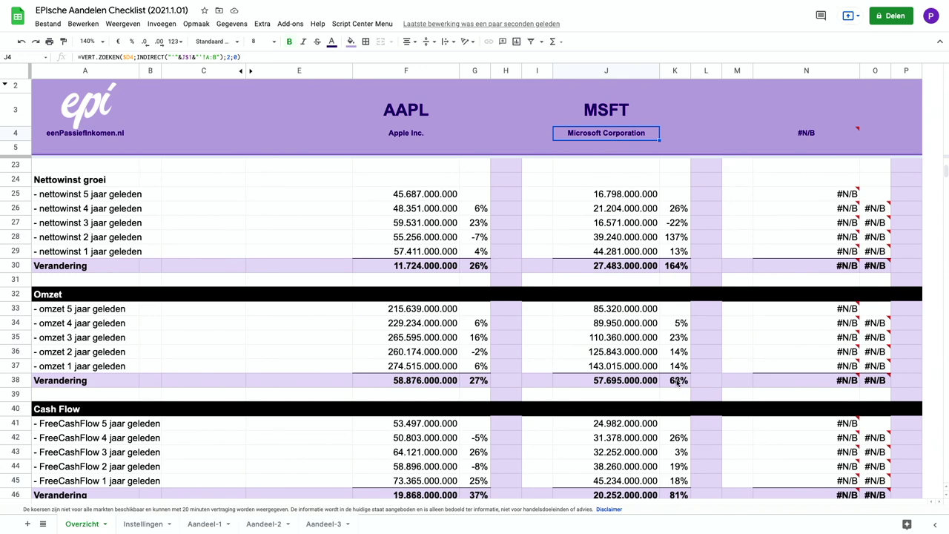
scroll(677, 381, down, 1)
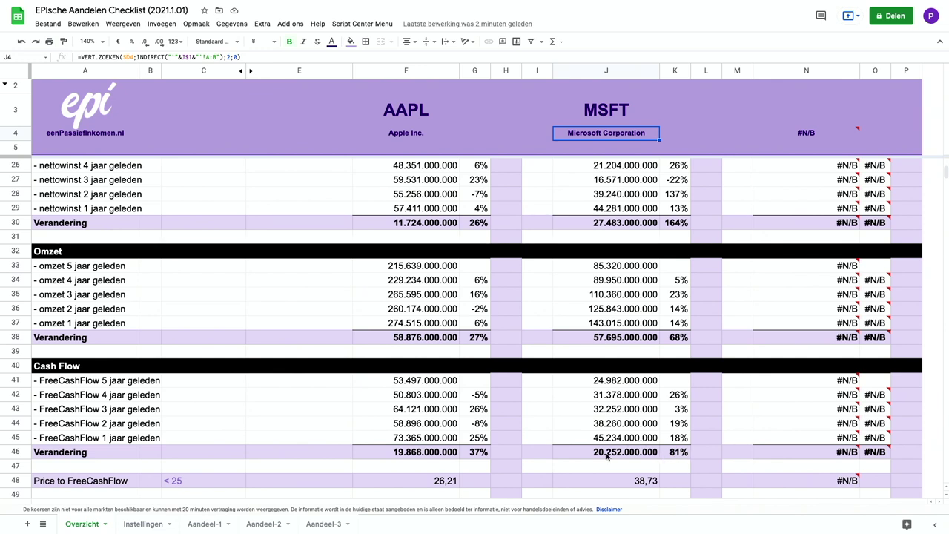
scroll(606, 456, down, 1)
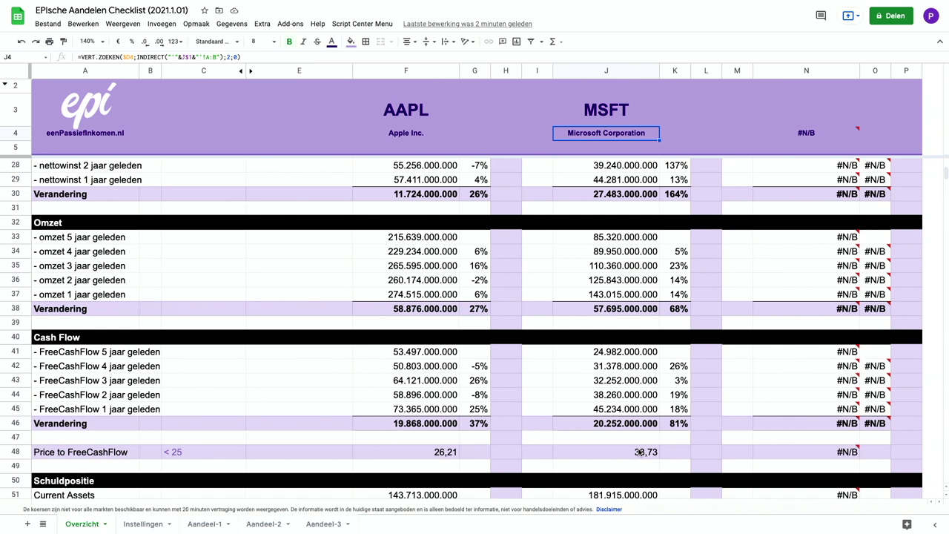
scroll(645, 340, up, 1)
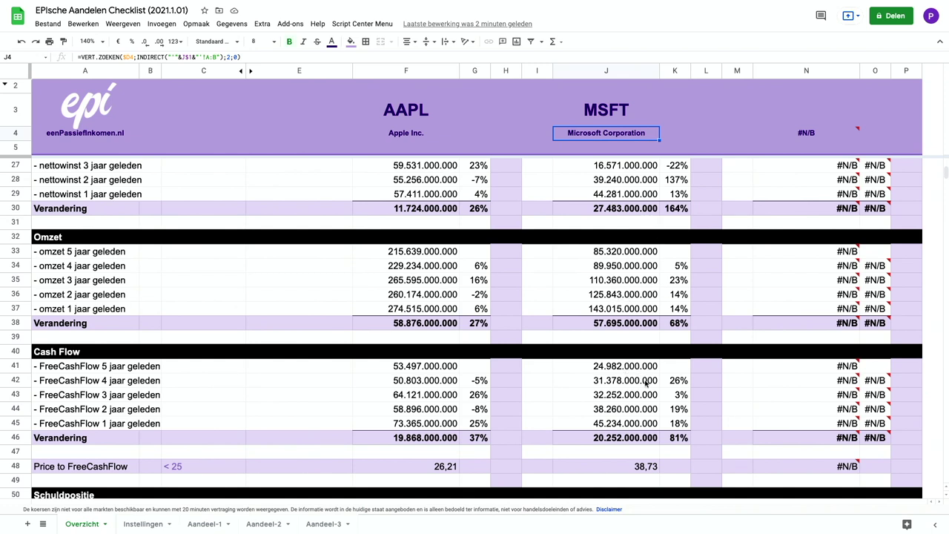
scroll(645, 381, down, 5)
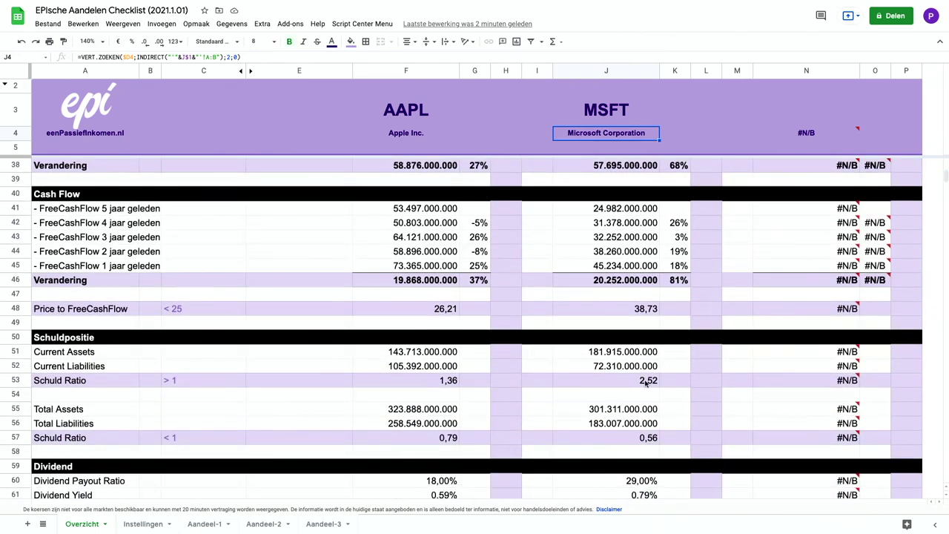
scroll(646, 381, down, 3)
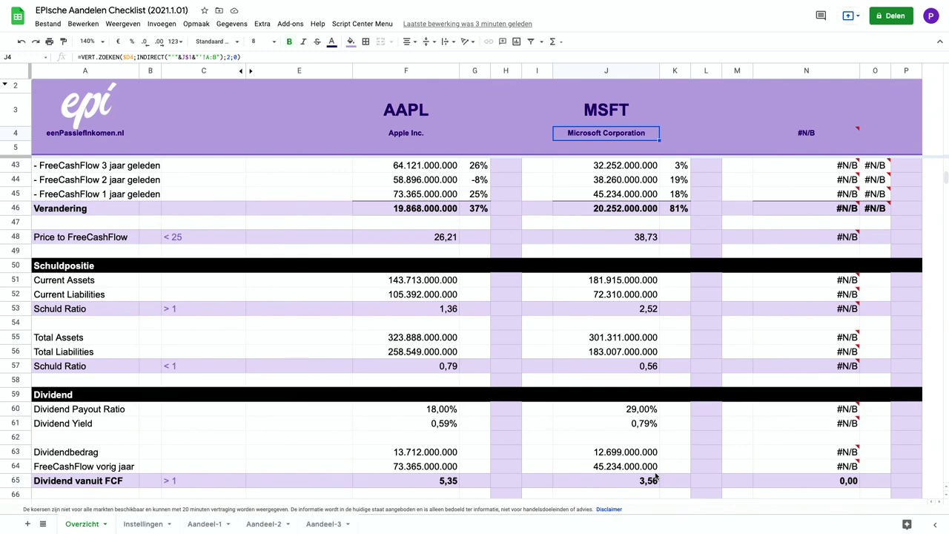
scroll(655, 476, down, 5)
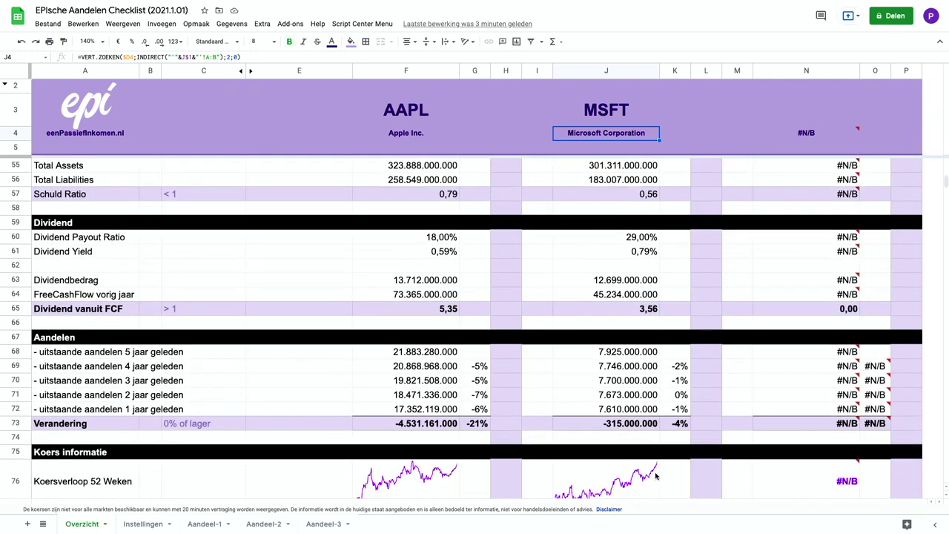
scroll(655, 476, down, 1)
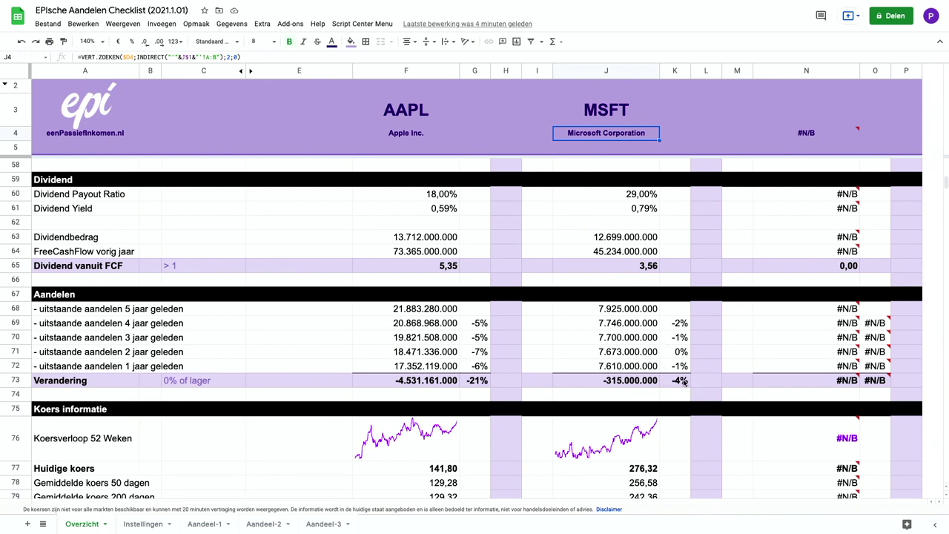
scroll(683, 382, down, 2)
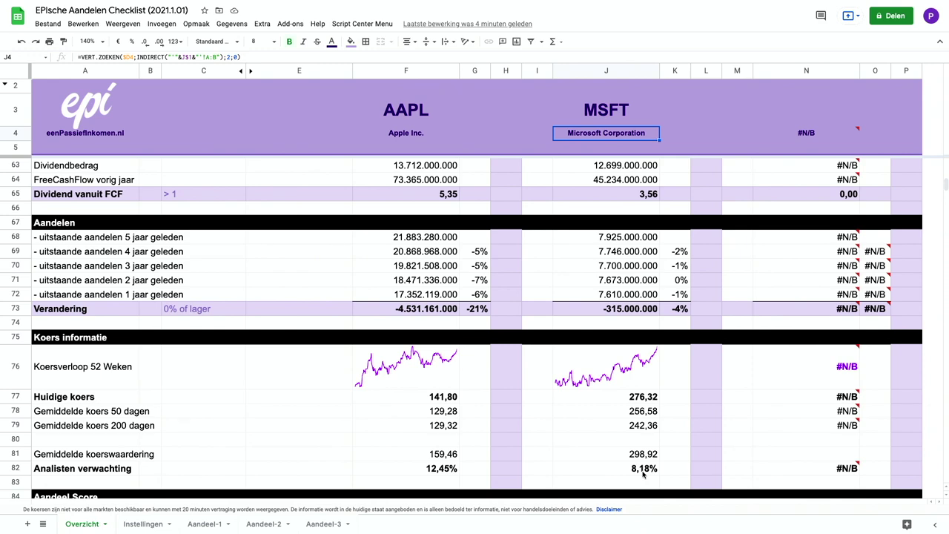
scroll(642, 475, down, 5)
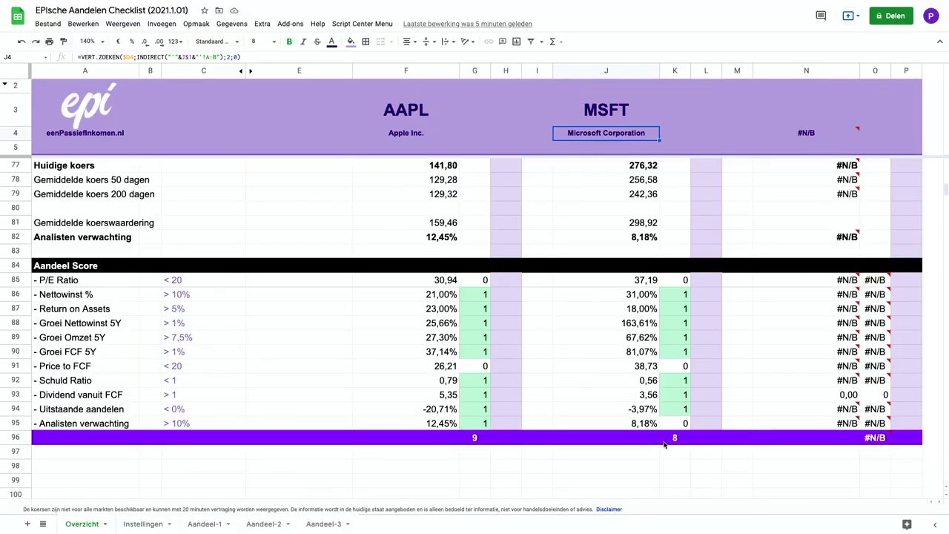
- Enter the ticker GOOG as the third stock in cell N3
click(806, 113)
text(GOOG)
key(Return)
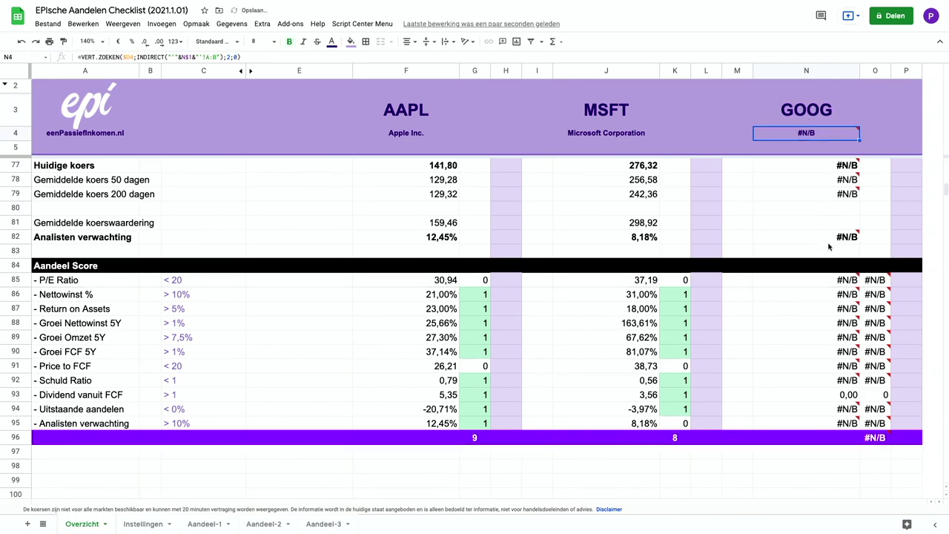
- Compare the GOOG figures with AAPL and MSFT section by section, from Huidige koers, YTD and P/E Ratio down to Analisten verwachting
scroll(829, 247, up, 15)
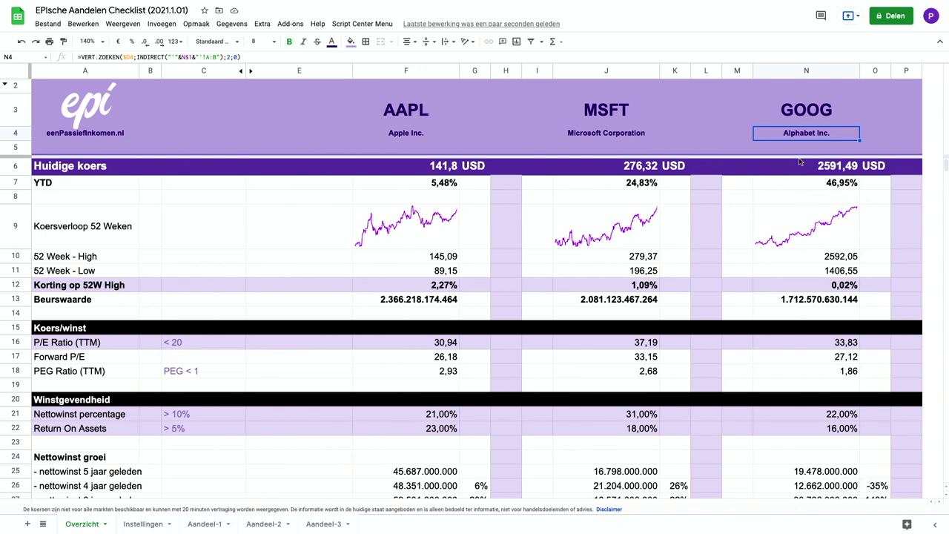
click(839, 184)
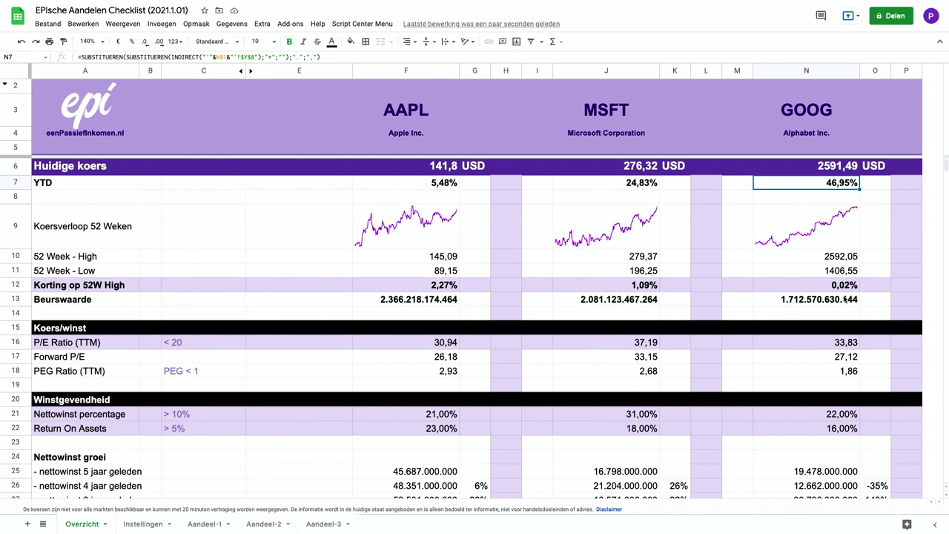
click(852, 343)
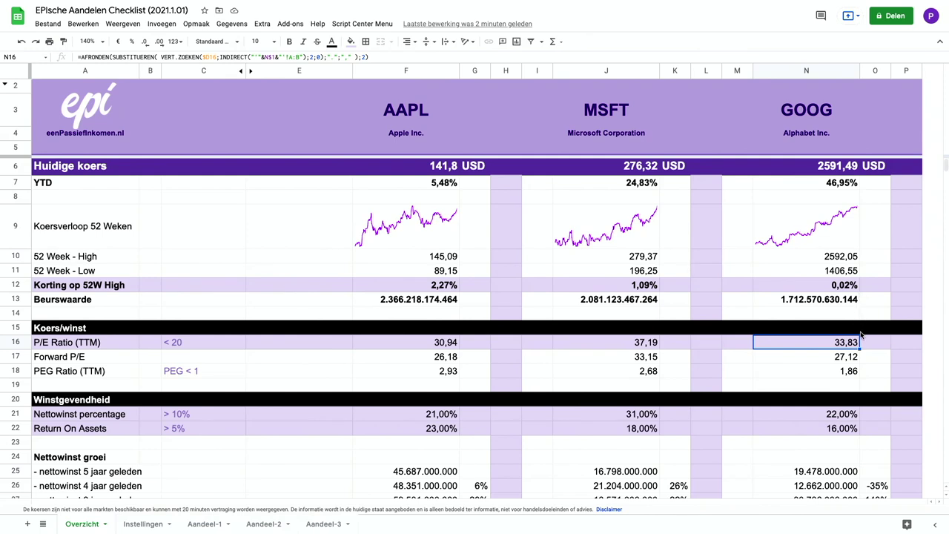
click(851, 357)
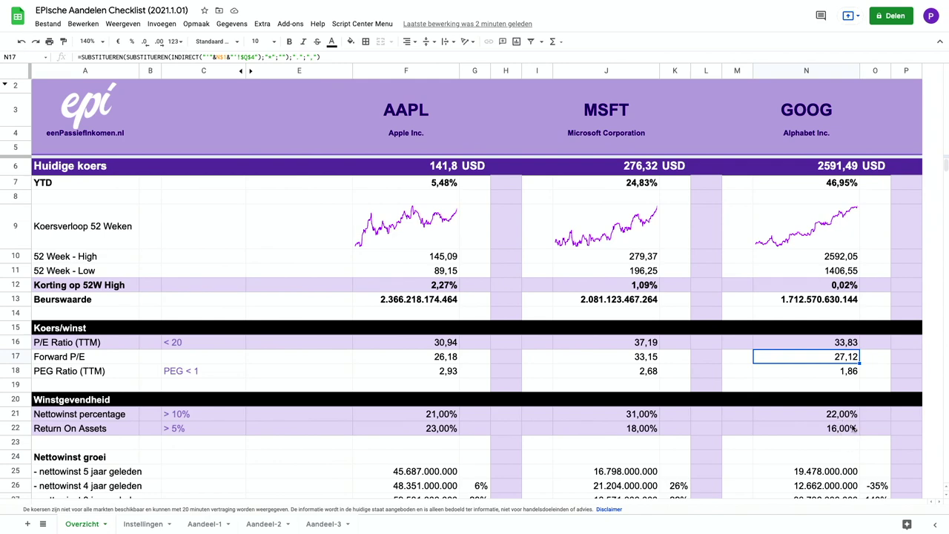
scroll(854, 430, down, 3)
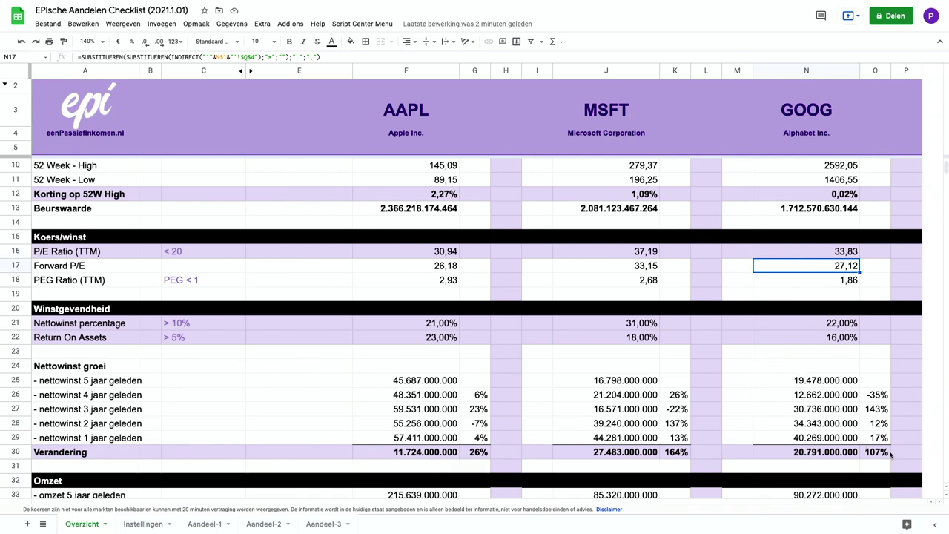
scroll(879, 452, down, 2)
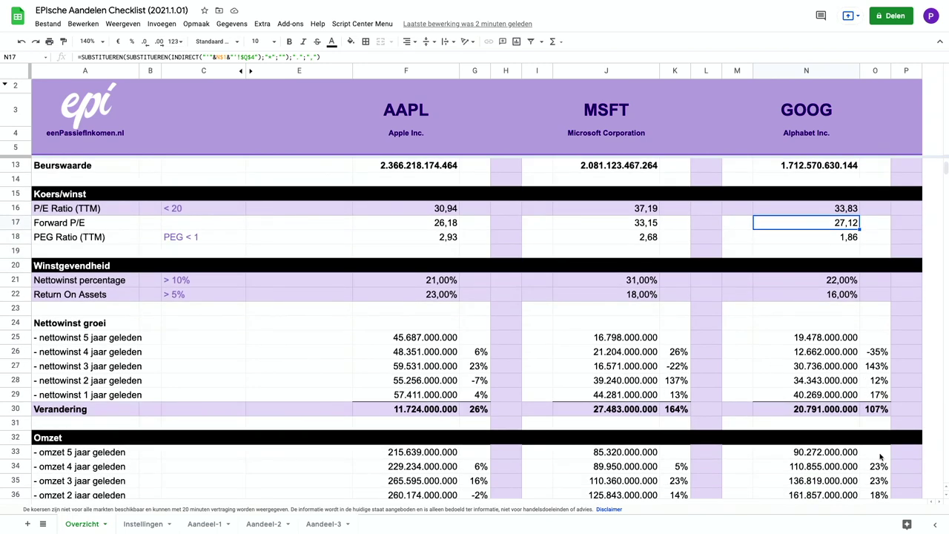
scroll(876, 437, down, 2)
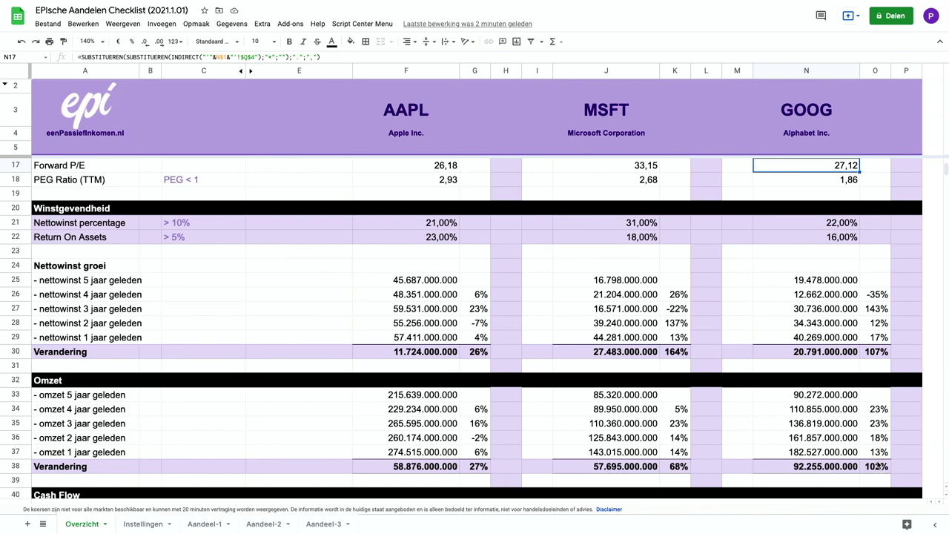
scroll(877, 465, down, 3)
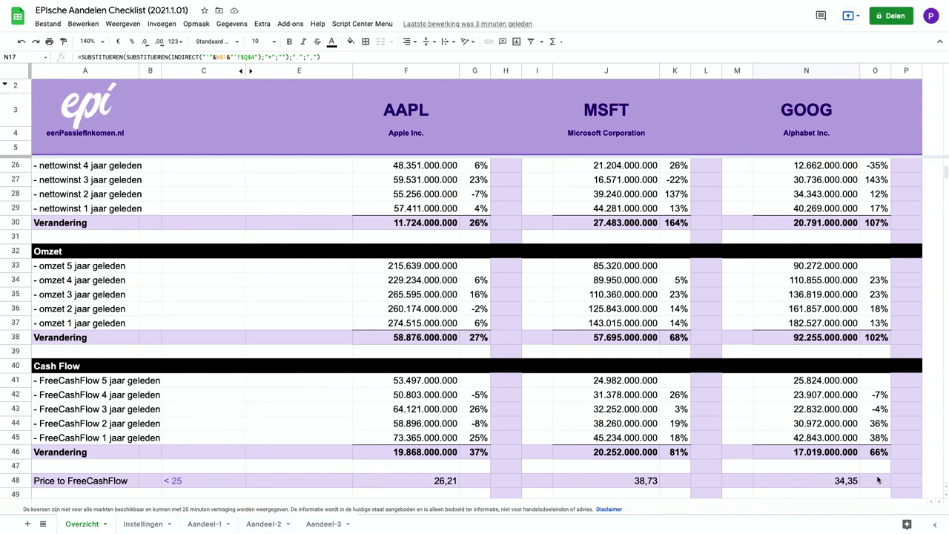
scroll(878, 480, down, 2)
scroll(878, 479, down, 5)
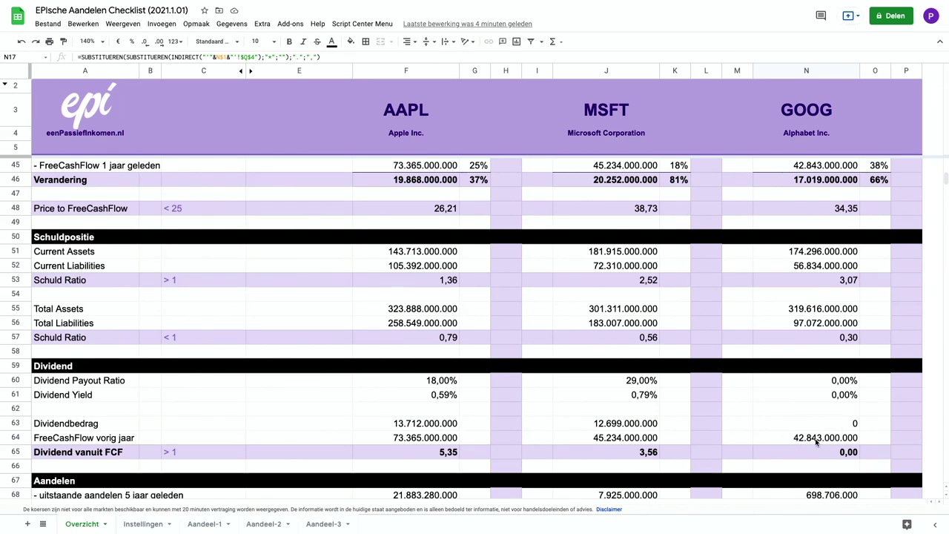
scroll(816, 441, down, 5)
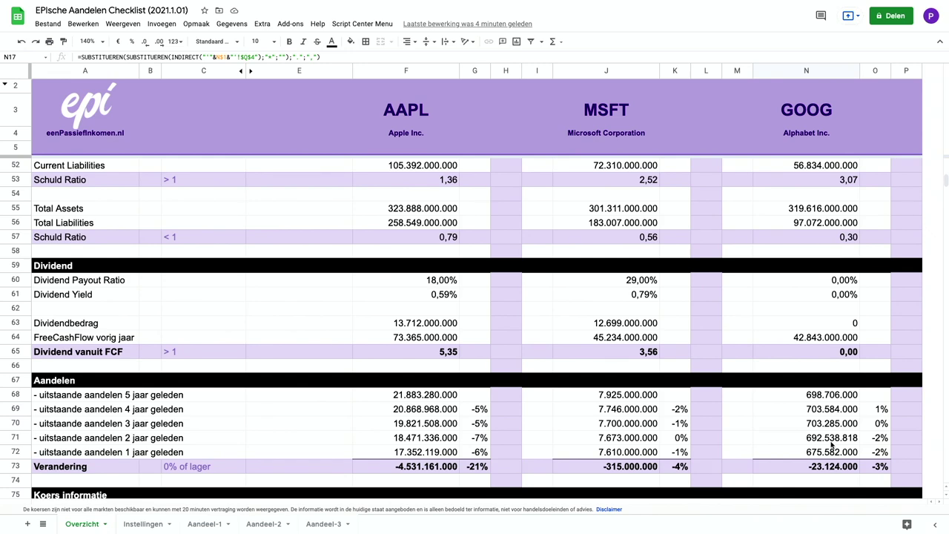
scroll(831, 443, down, 5)
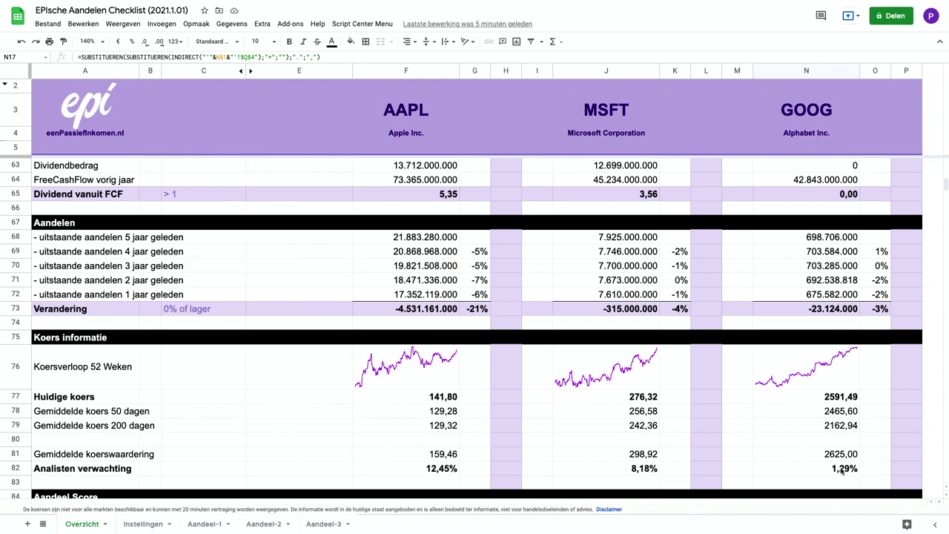
- Review GOOG's Aandeel Score, checking the P/E Ratio, Price to FCF, Dividend vanuit FCF and Analisten verwachting criteria and the total score
scroll(842, 471, down, 6)
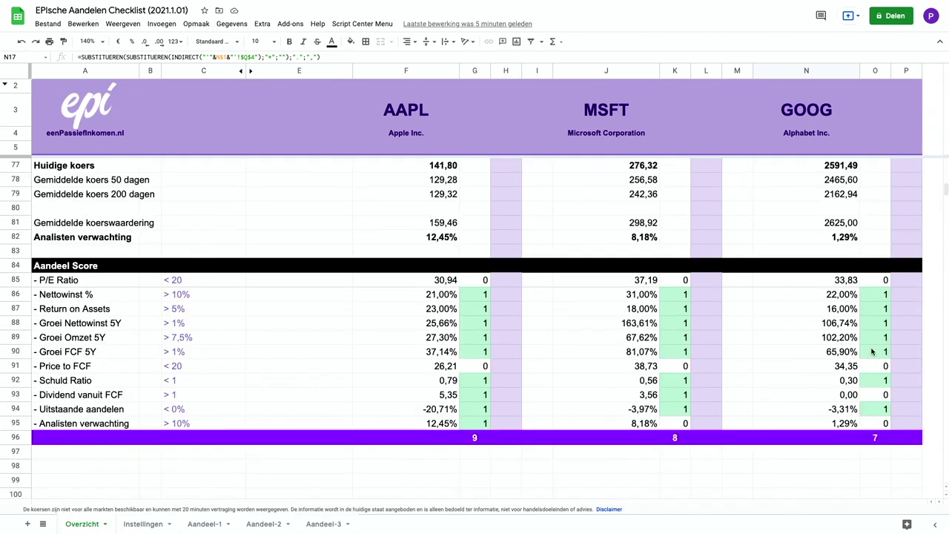
click(887, 280)
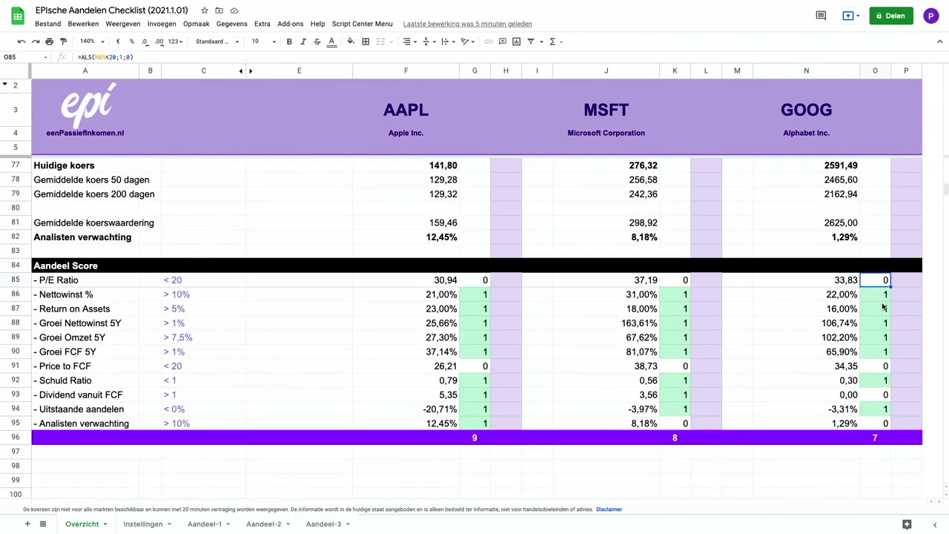
click(879, 368)
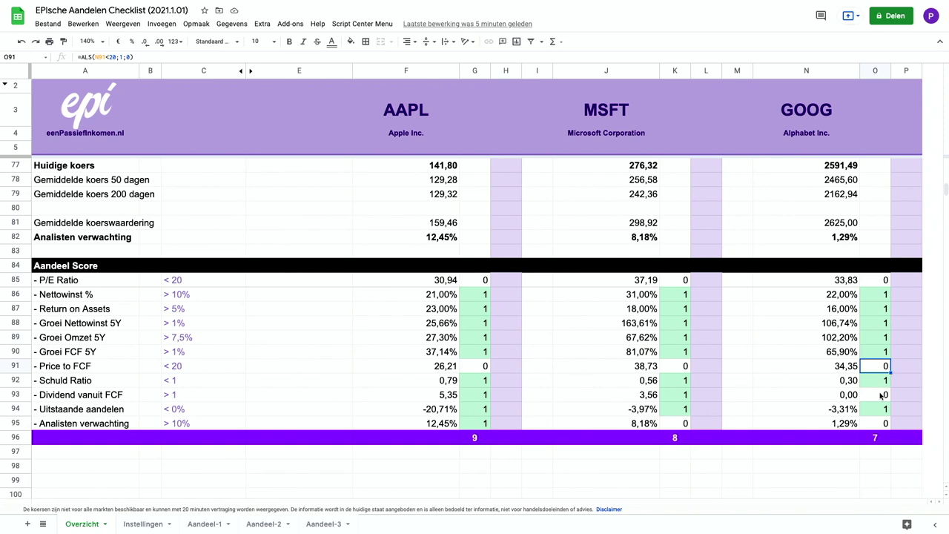
click(880, 396)
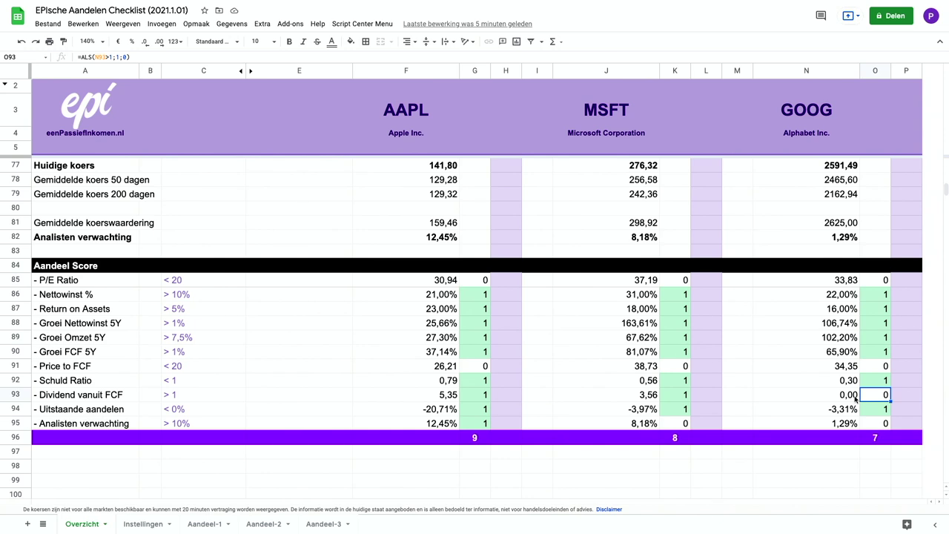
click(856, 399)
click(877, 400)
click(878, 423)
click(876, 438)
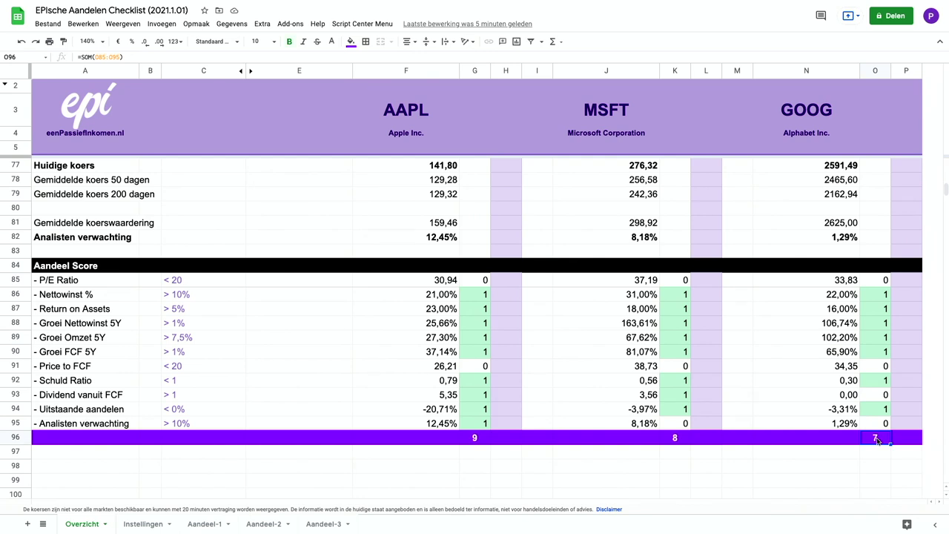
click(879, 396)
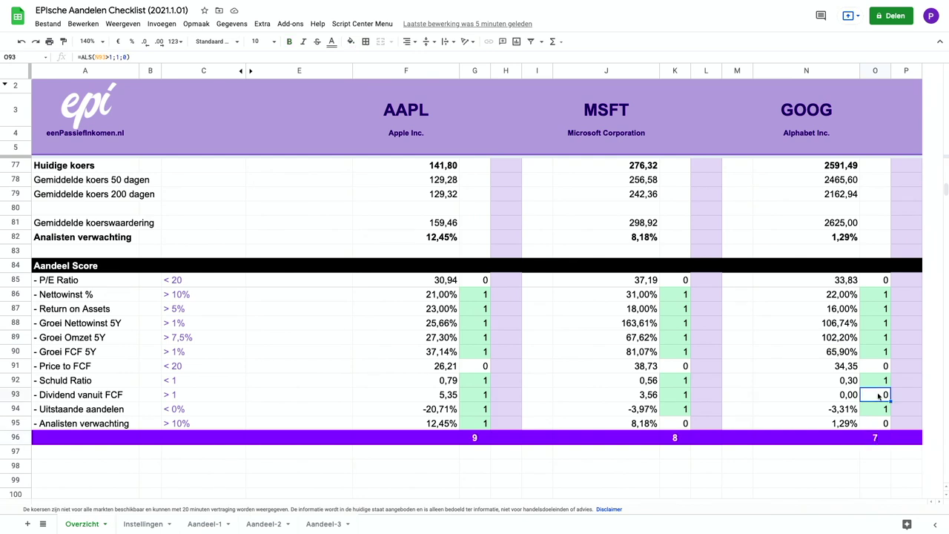